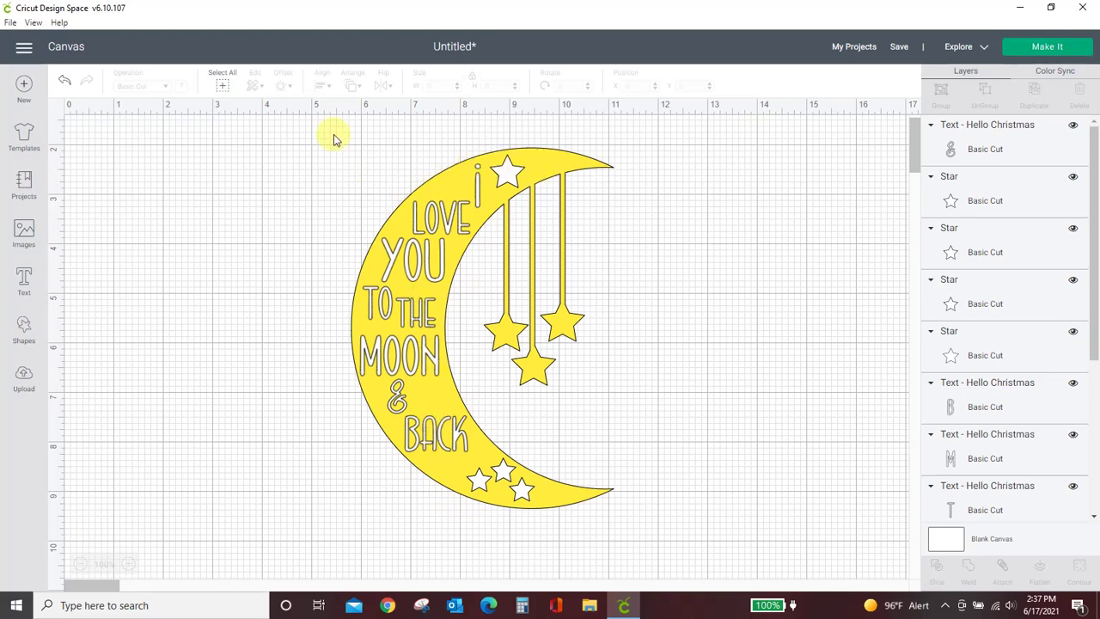
# Weld the moon and its hanging stars into one shape and drag it to the right.
pyautogui.moveTo(334, 134); pyautogui.dragTo(683, 537)
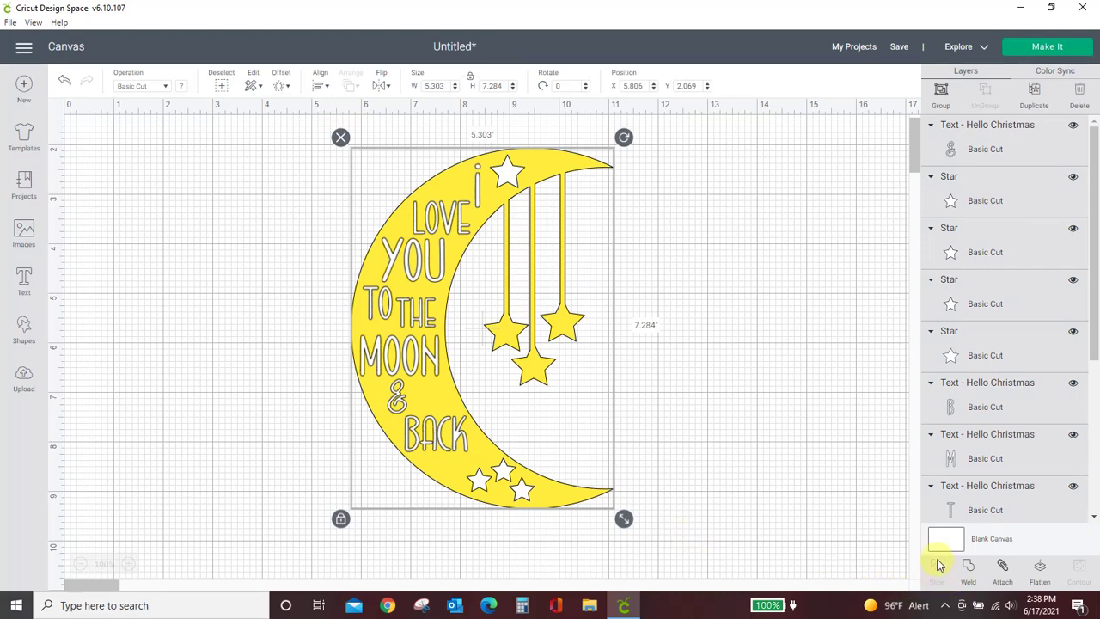
pyautogui.click(967, 567)
pyautogui.click(798, 398)
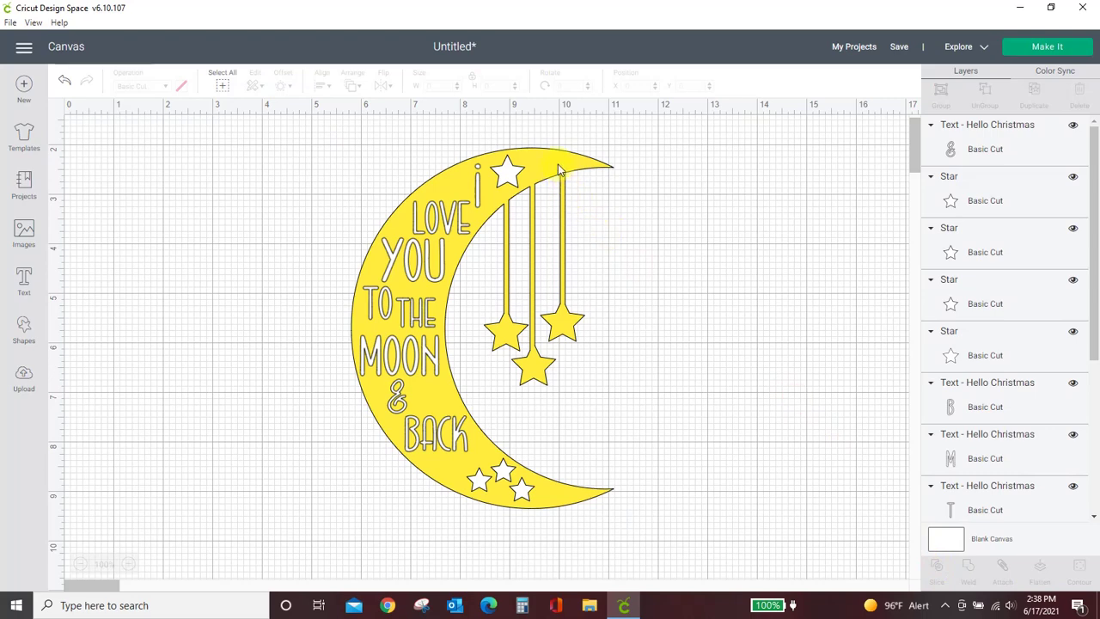
pyautogui.moveTo(557, 163); pyautogui.dragTo(784, 162)
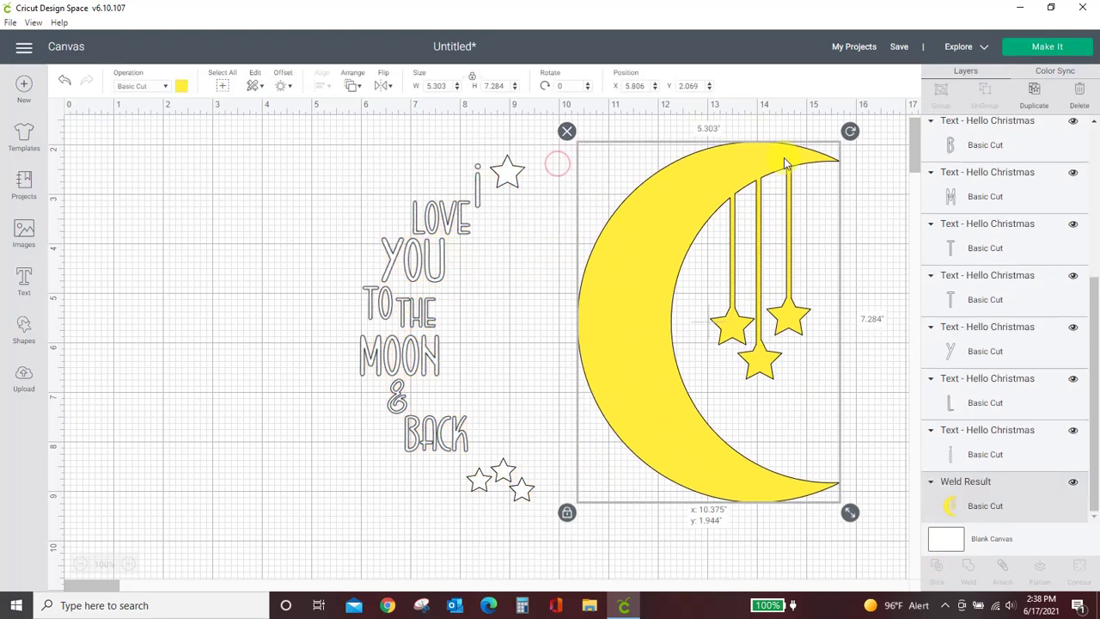
# Check each remaining layer: the stars and the words I, LOVE, YOU, TO, THE, MOON, &, BACK.
pyautogui.click(512, 176)
pyautogui.click(478, 187)
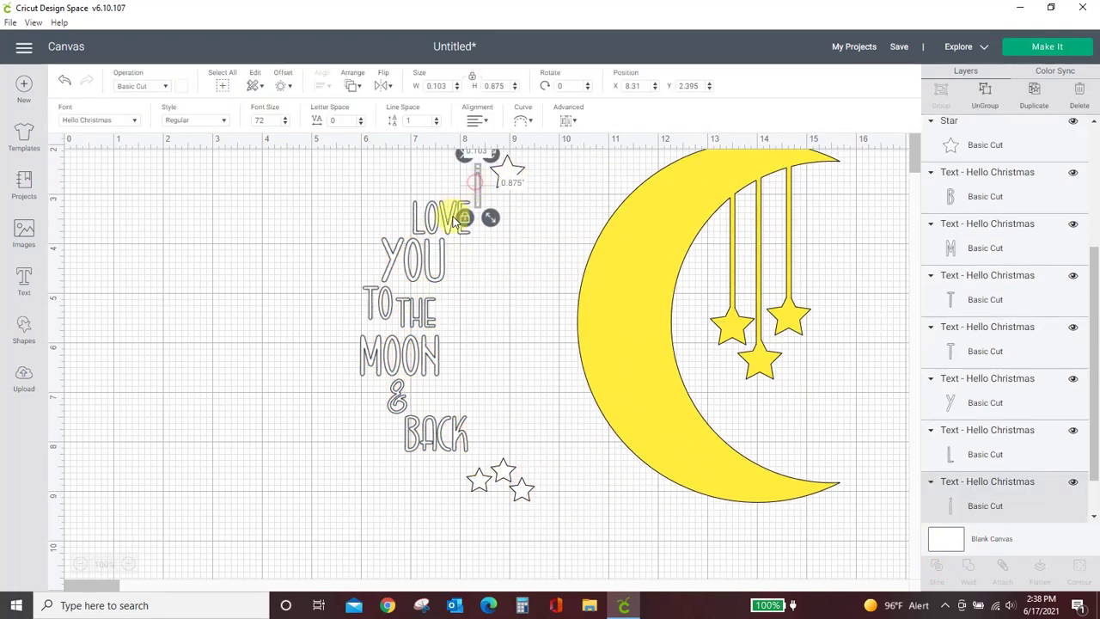
pyautogui.click(448, 219)
pyautogui.click(436, 274)
pyautogui.click(384, 311)
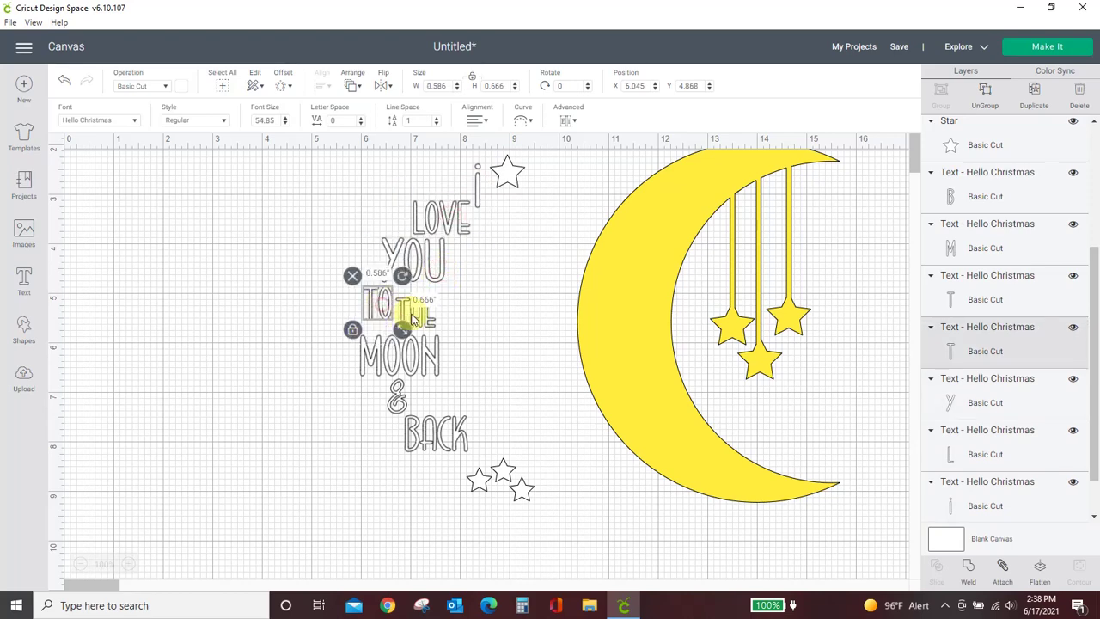
pyautogui.click(417, 315)
pyautogui.click(404, 356)
pyautogui.click(401, 404)
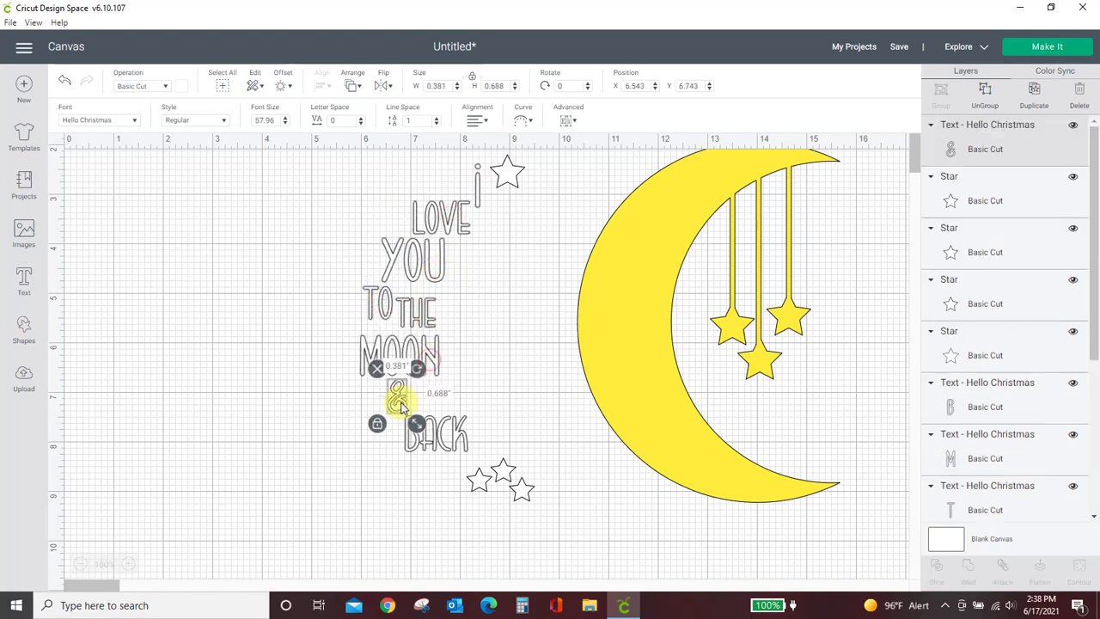
pyautogui.click(423, 442)
pyautogui.click(478, 478)
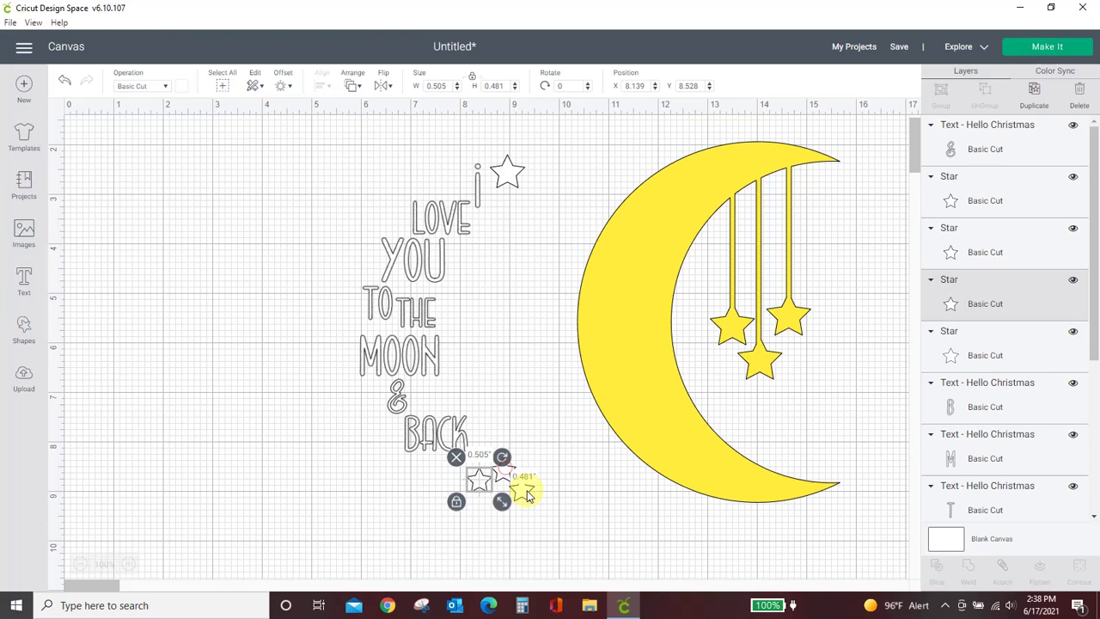
pyautogui.click(521, 489)
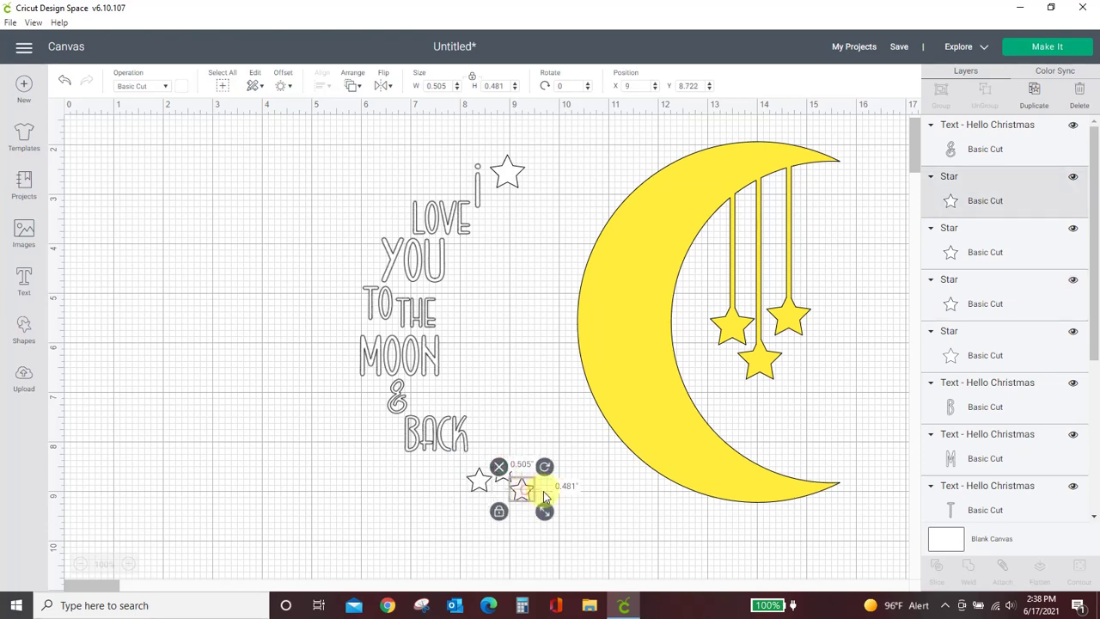
pyautogui.click(519, 395)
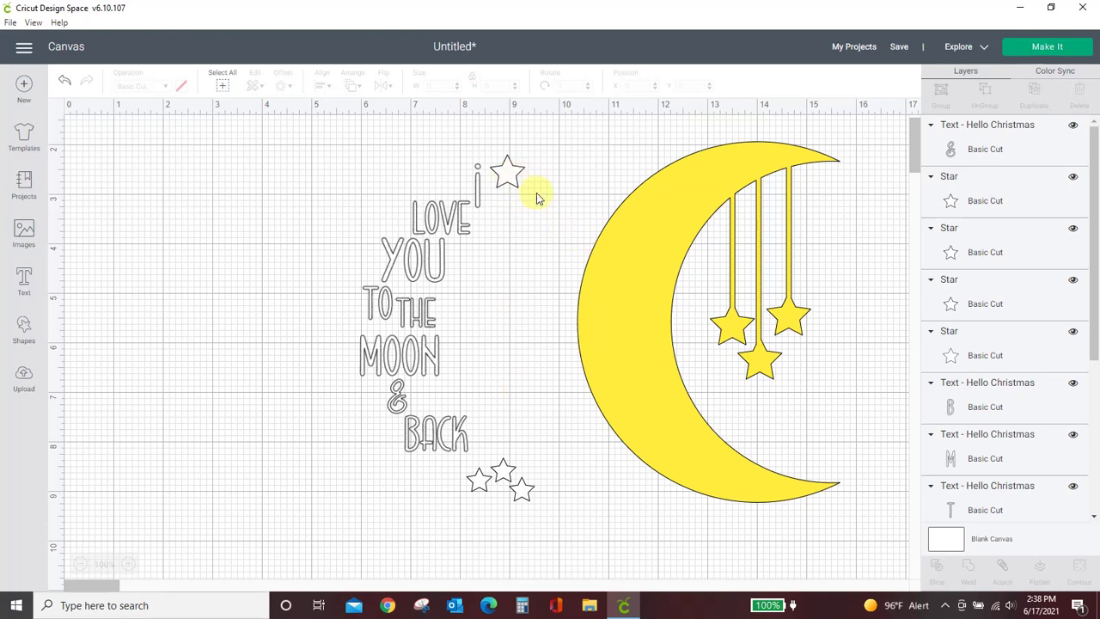
pyautogui.moveTo(509, 175); pyautogui.dragTo(755, 168)
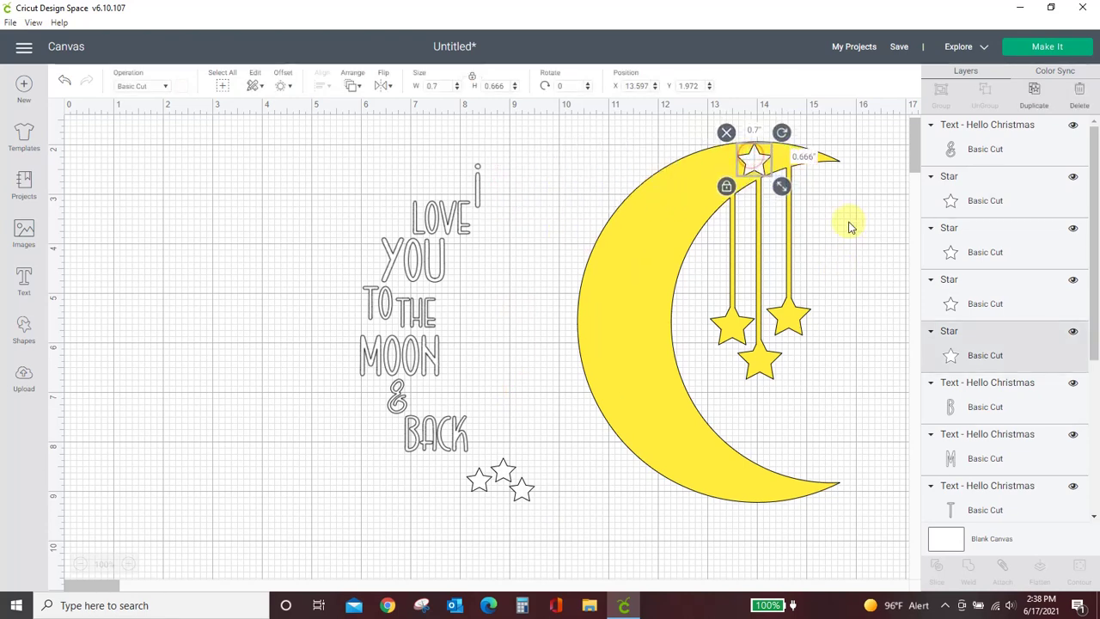
pyautogui.click(849, 225)
pyautogui.moveTo(649, 218); pyautogui.dragTo(653, 204)
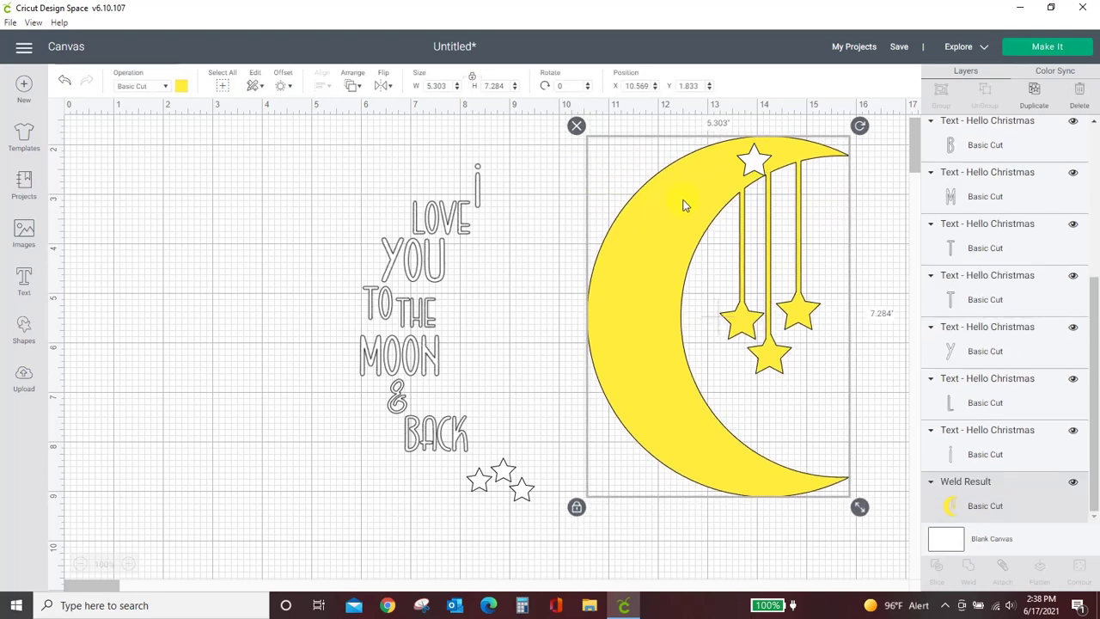
pyautogui.keyDown('shift'); pyautogui.click(753, 159); pyautogui.keyUp('shift')
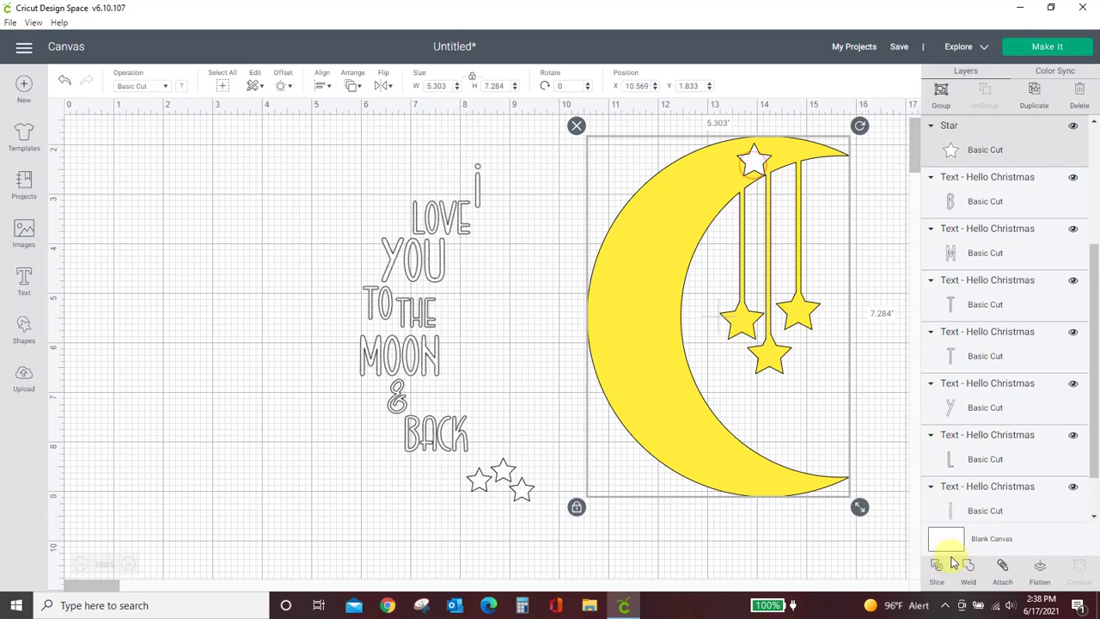
pyautogui.click(938, 574)
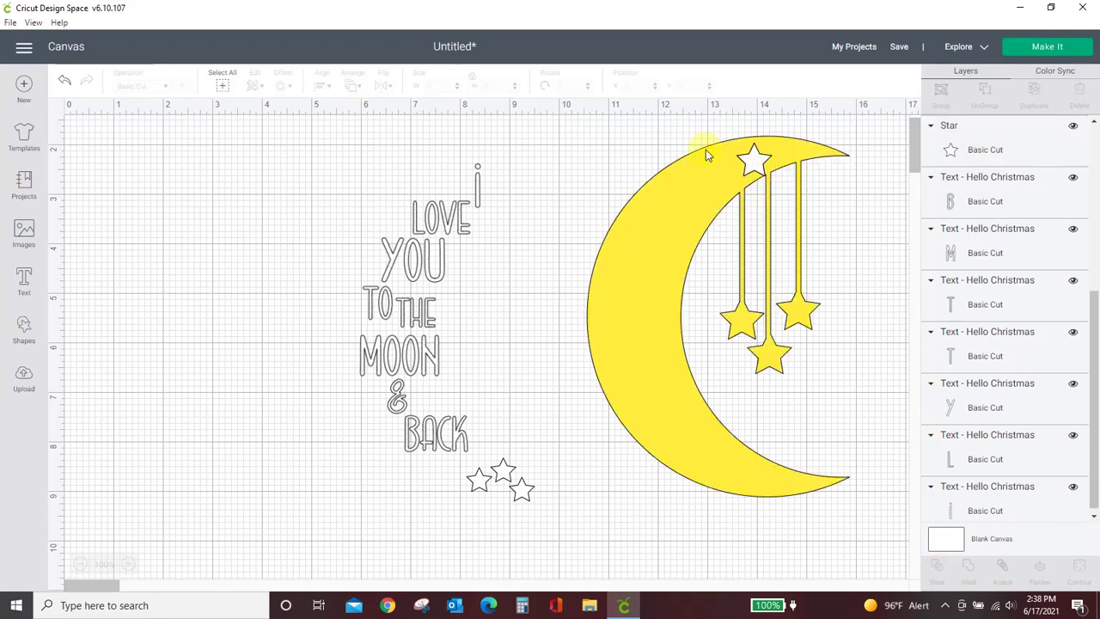
pyautogui.moveTo(751, 155); pyautogui.dragTo(654, 163)
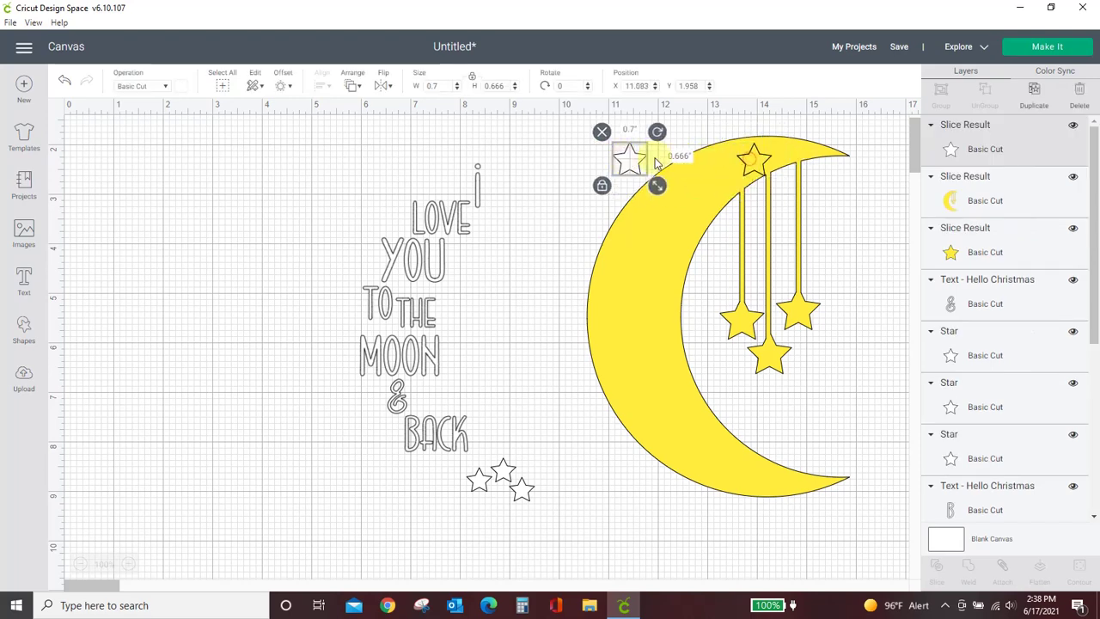
pyautogui.moveTo(775, 207); pyautogui.dragTo(672, 221)
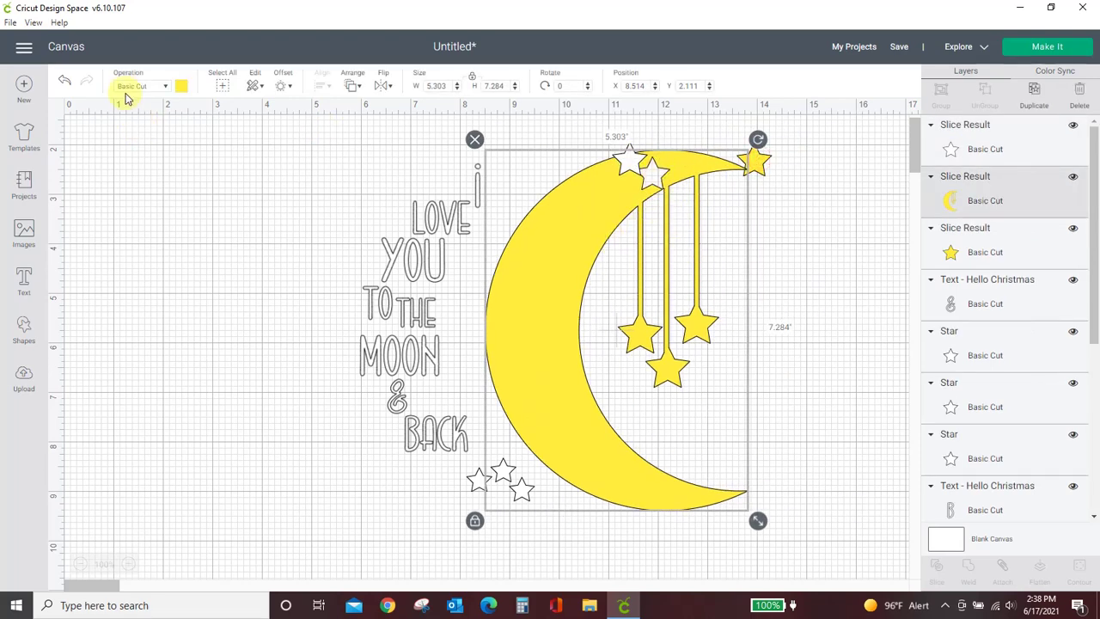
pyautogui.click(65, 81)
pyautogui.click(64, 82)
pyautogui.click(64, 83)
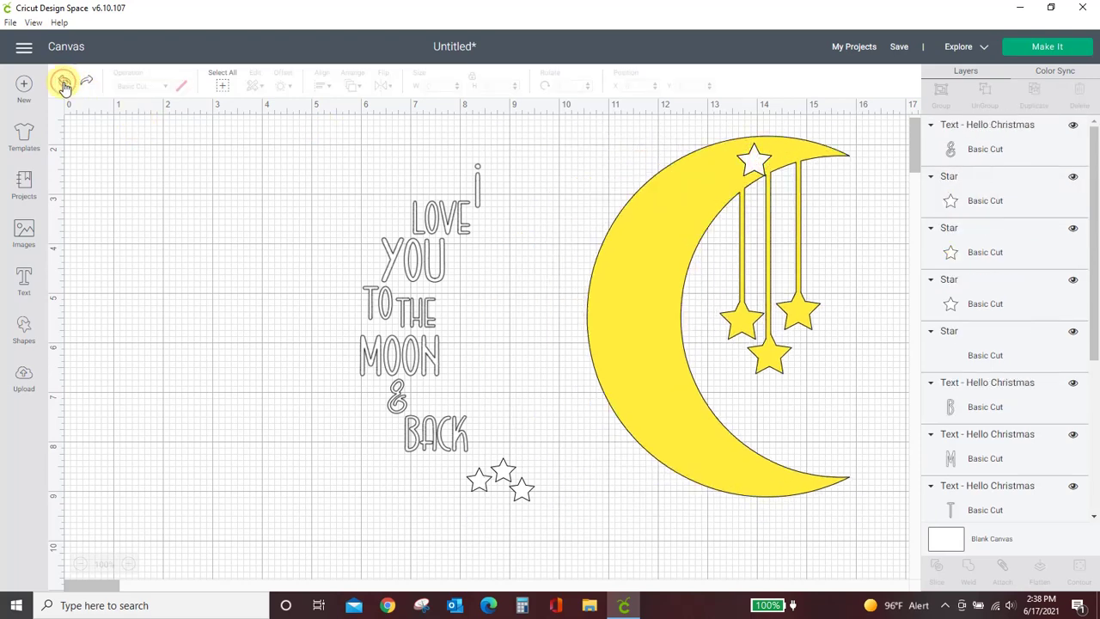
pyautogui.click(65, 84)
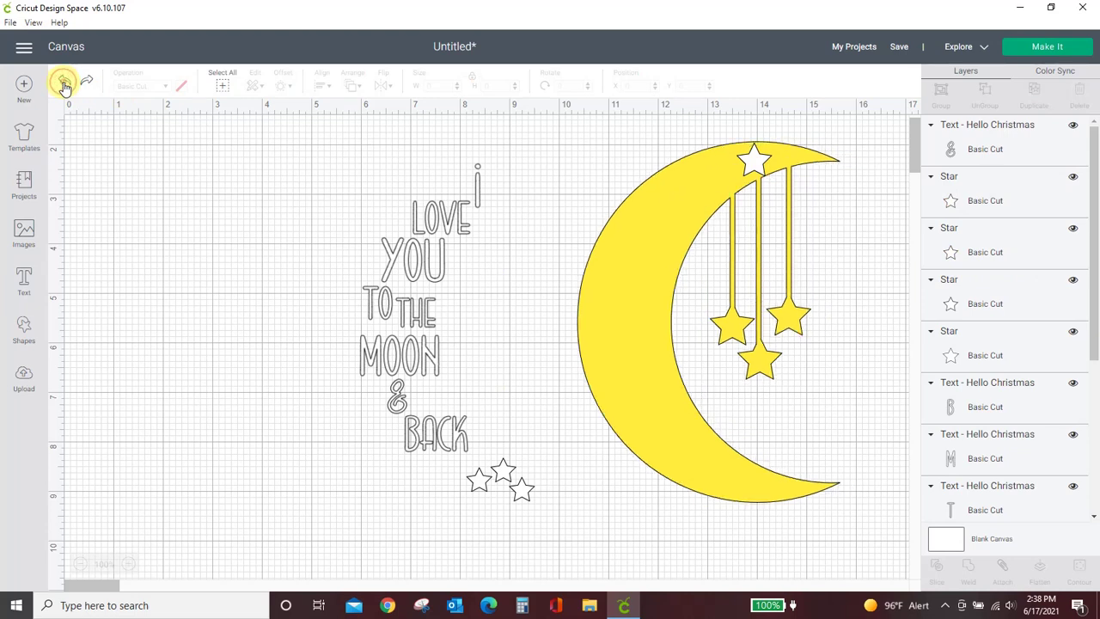
pyautogui.click(65, 83)
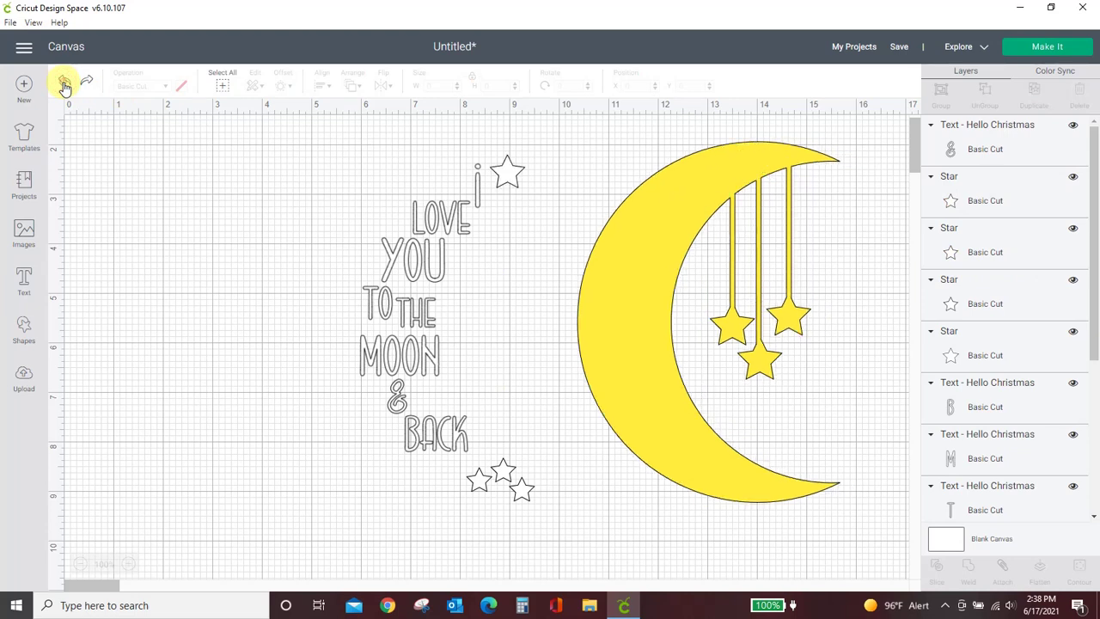
# Nudge the moon right, weld all the lettering and small stars together, and shift the result down.
pyautogui.click(203, 351)
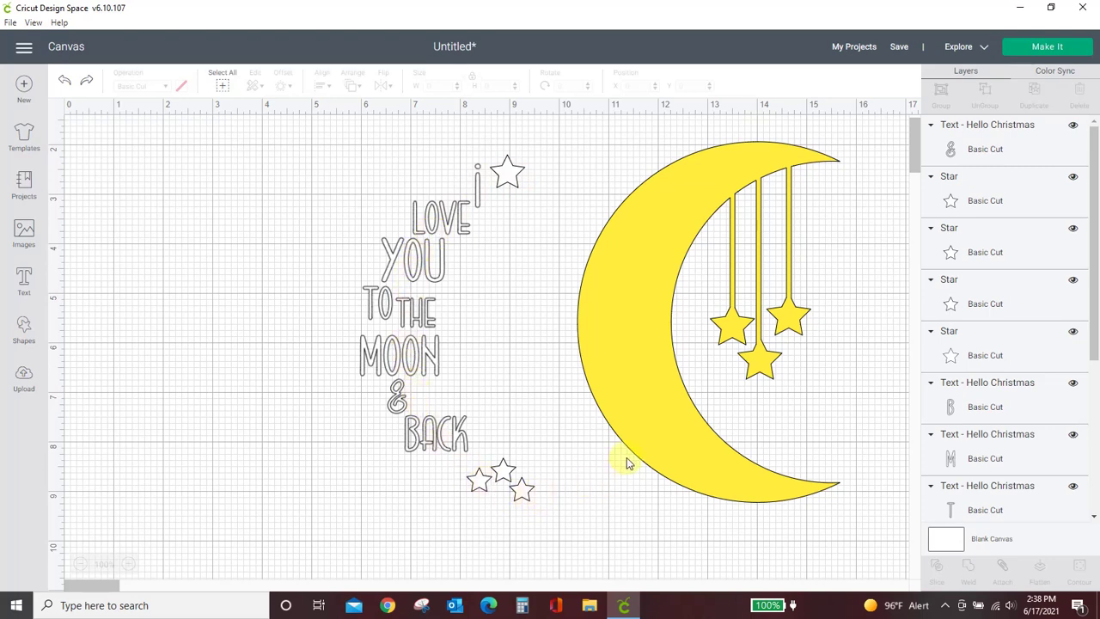
pyautogui.moveTo(647, 425); pyautogui.dragTo(698, 434)
pyautogui.moveTo(287, 129); pyautogui.dragTo(603, 532)
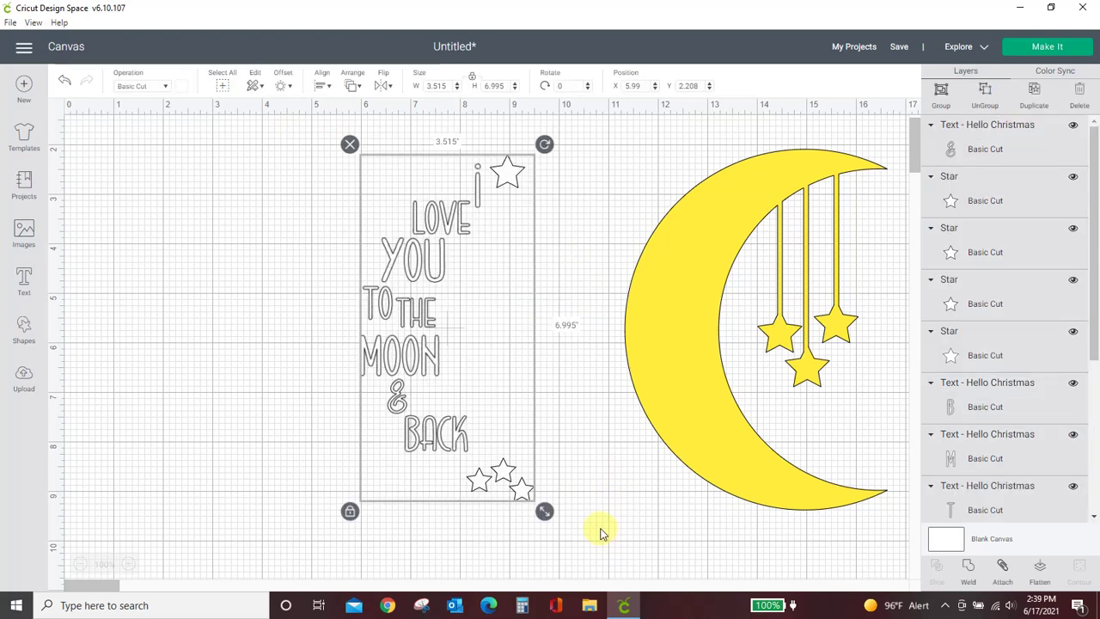
pyautogui.click(967, 567)
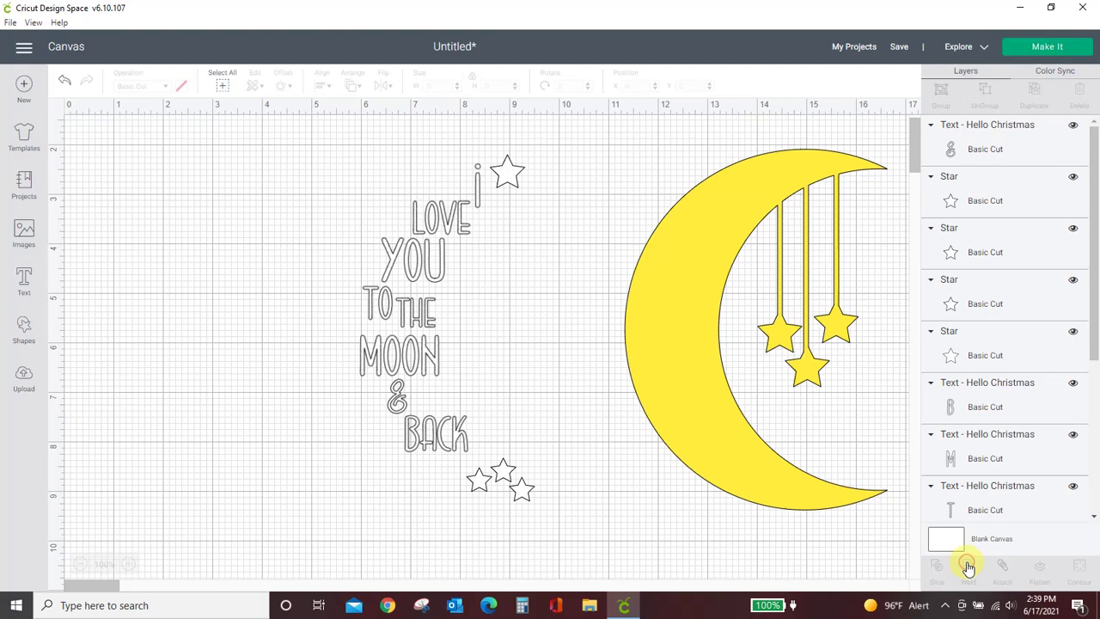
pyautogui.moveTo(512, 180)
pyautogui.mouseDown()
pyautogui.moveTo(384, 199)
pyautogui.moveTo(495, 194)
pyautogui.moveTo(512, 174)
pyautogui.moveTo(510, 208)
pyautogui.moveTo(512, 199)
pyautogui.mouseUp()
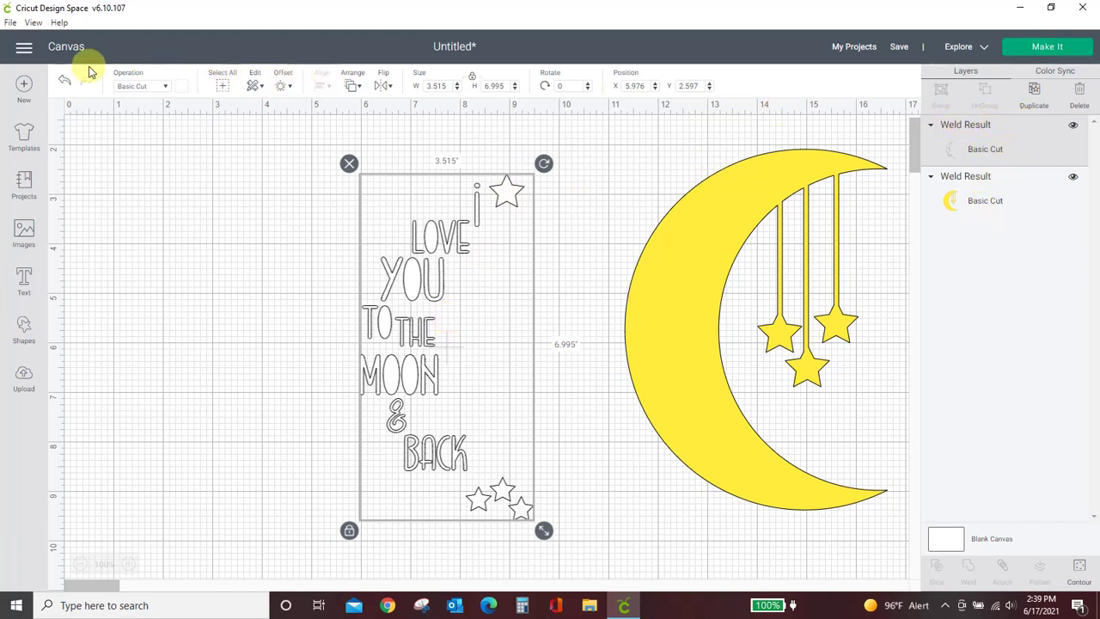
# Undo and redo the text weld and its move to verify the welded text.
pyautogui.click(69, 83)
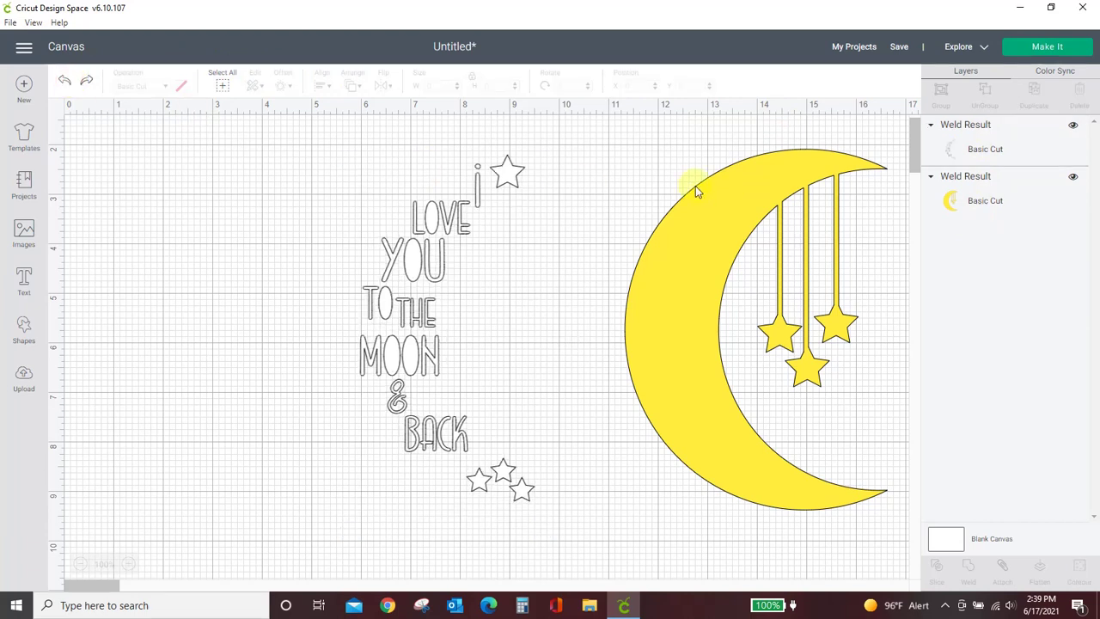
pyautogui.click(69, 83)
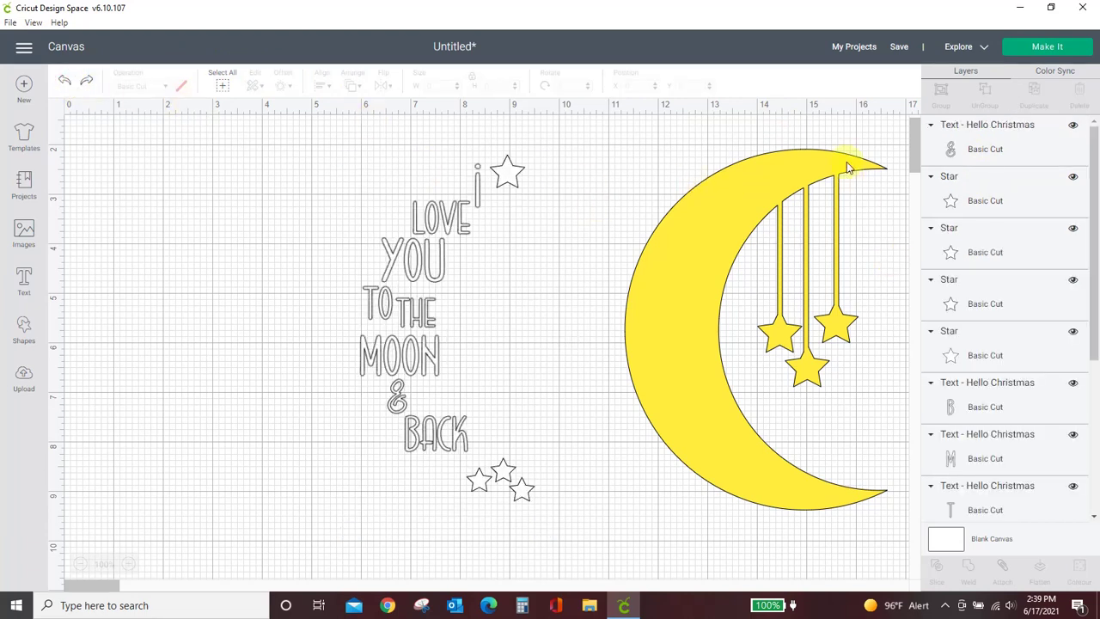
pyautogui.click(87, 83)
pyautogui.click(87, 82)
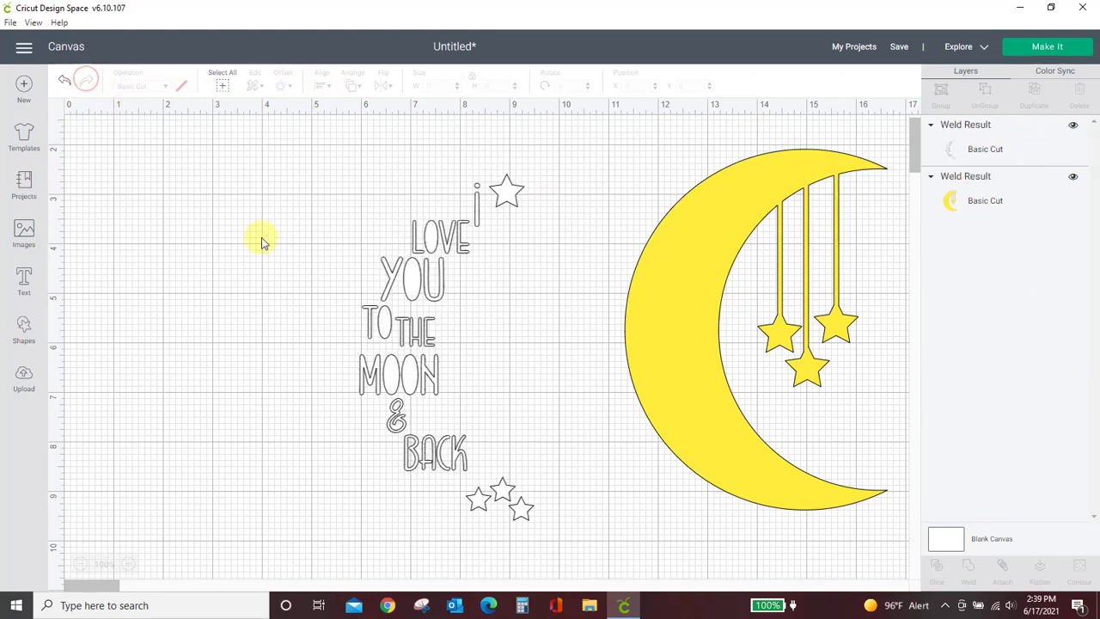
# Adjust the welded text's position, then drag the moon left over it.
pyautogui.moveTo(421, 269)
pyautogui.mouseDown()
pyautogui.moveTo(508, 215)
pyautogui.moveTo(415, 258)
pyautogui.mouseUp()
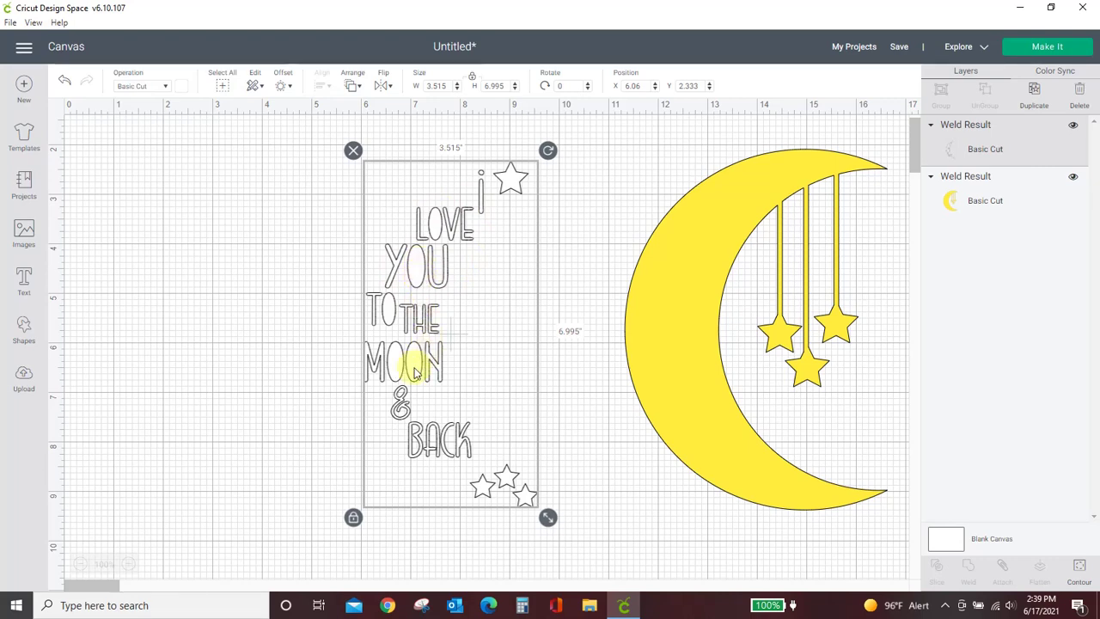
pyautogui.moveTo(415, 372)
pyautogui.mouseDown()
pyautogui.moveTo(383, 314)
pyautogui.moveTo(432, 374)
pyautogui.mouseUp()
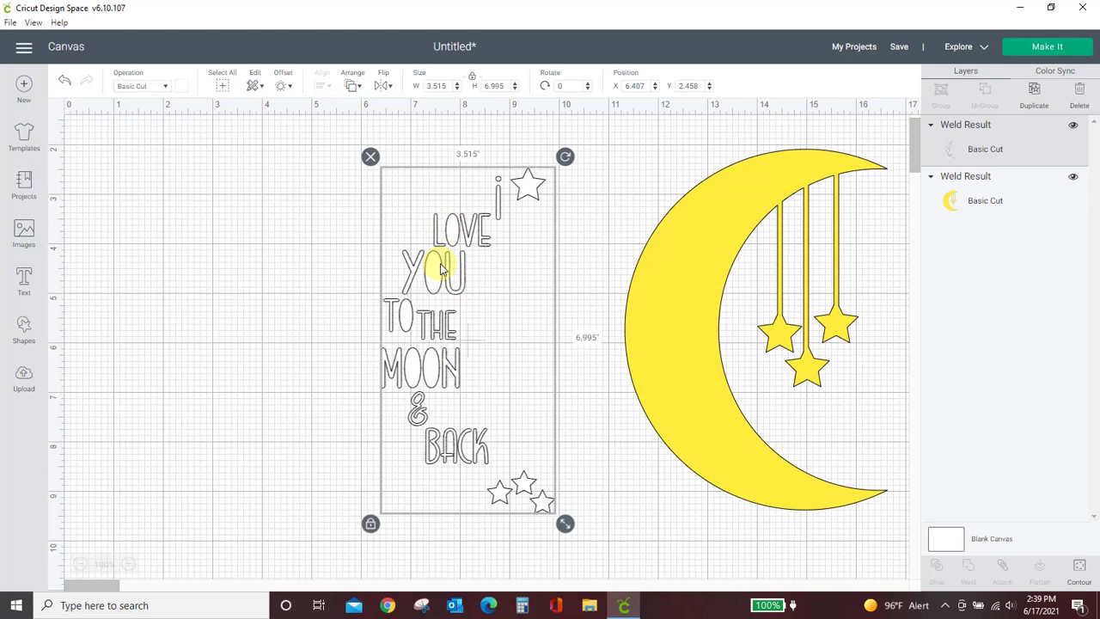
pyautogui.moveTo(709, 397); pyautogui.dragTo(458, 413)
# Select both weld results and slice the text and stars out of the moon.
pyautogui.click(736, 423)
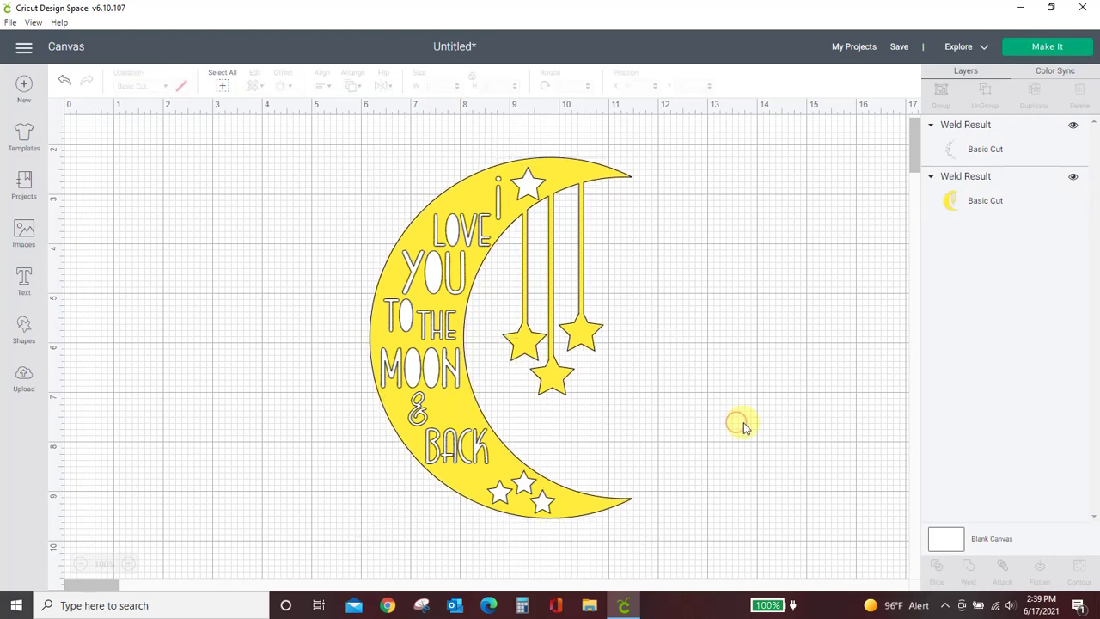
pyautogui.click(1005, 136)
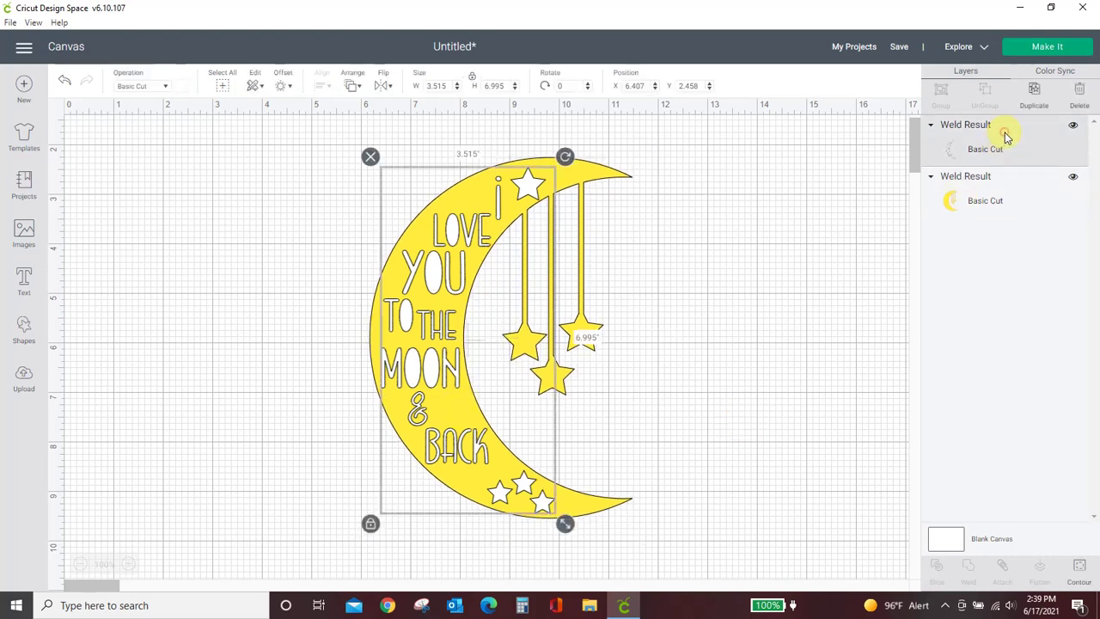
pyautogui.keyDown('shift'); pyautogui.click(1021, 189); pyautogui.keyUp('shift')
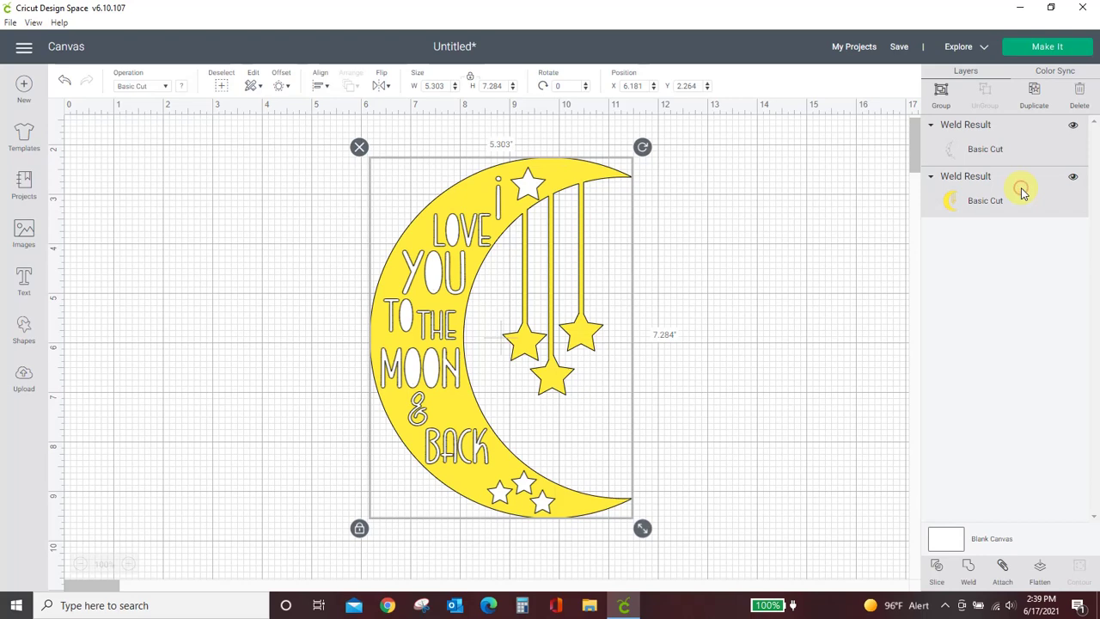
pyautogui.click(937, 566)
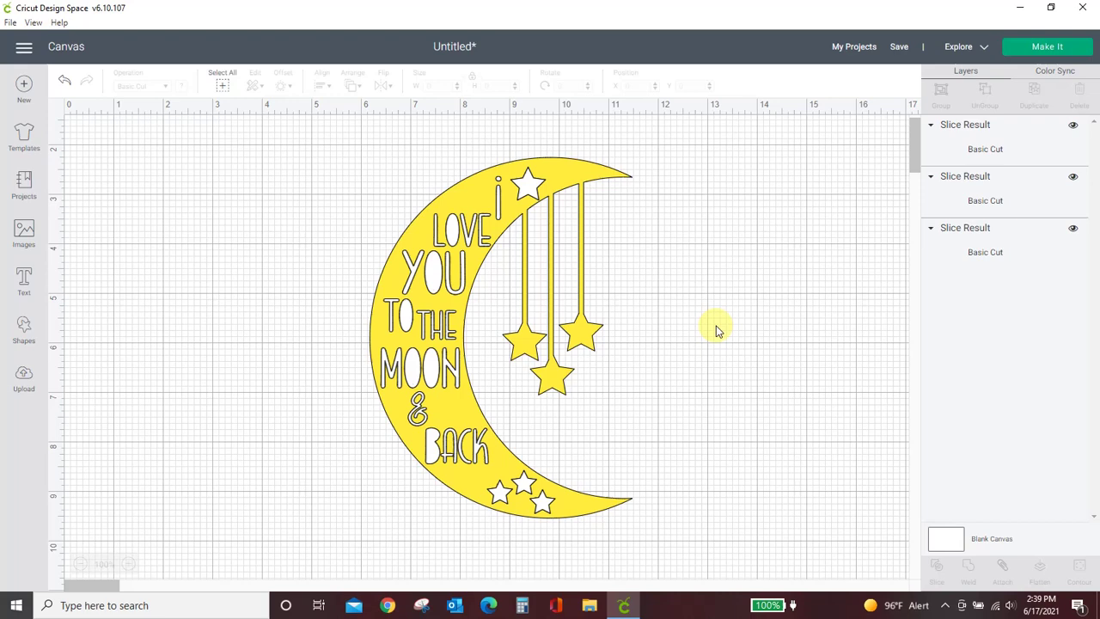
# Delete the two leftover text slices and move the cut-out moon back into place.
pyautogui.moveTo(569, 166); pyautogui.dragTo(770, 164)
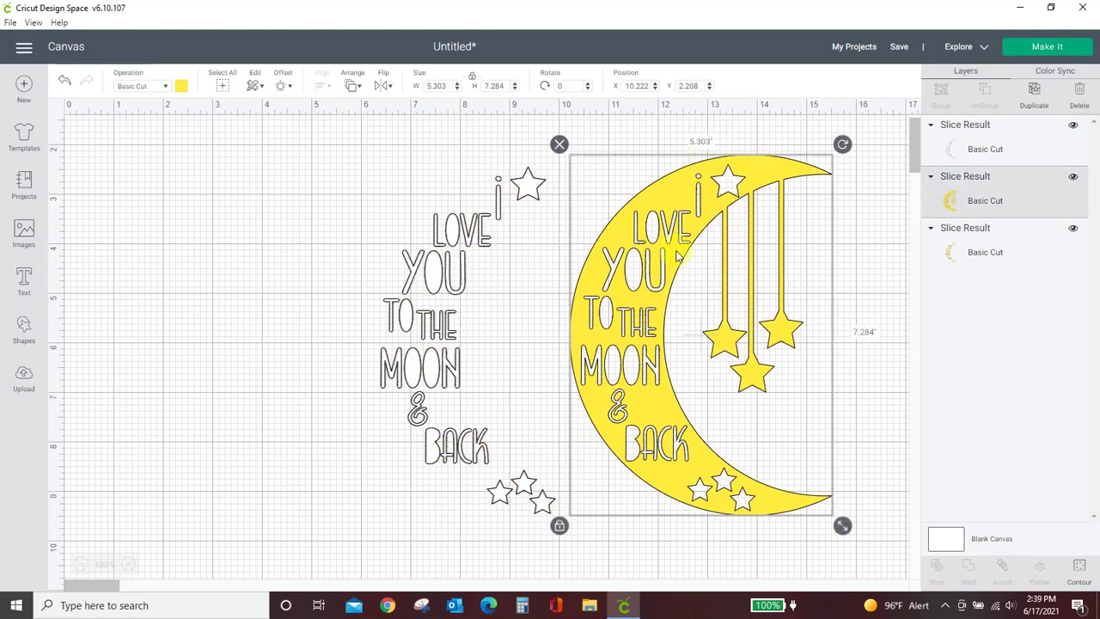
pyautogui.moveTo(685, 271); pyautogui.dragTo(701, 258)
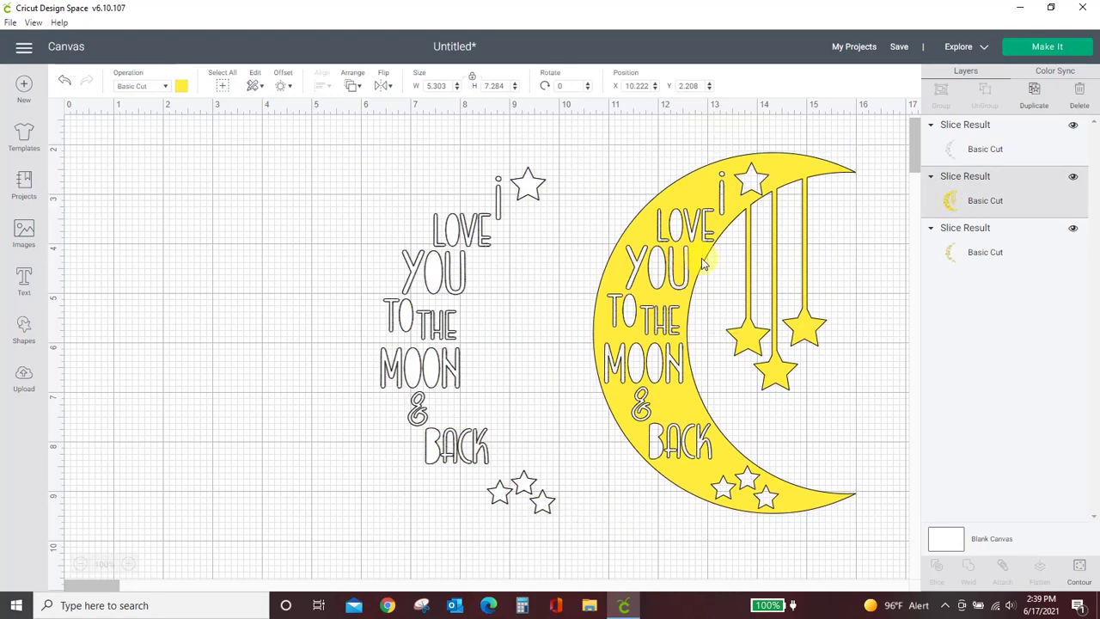
pyautogui.click(524, 189)
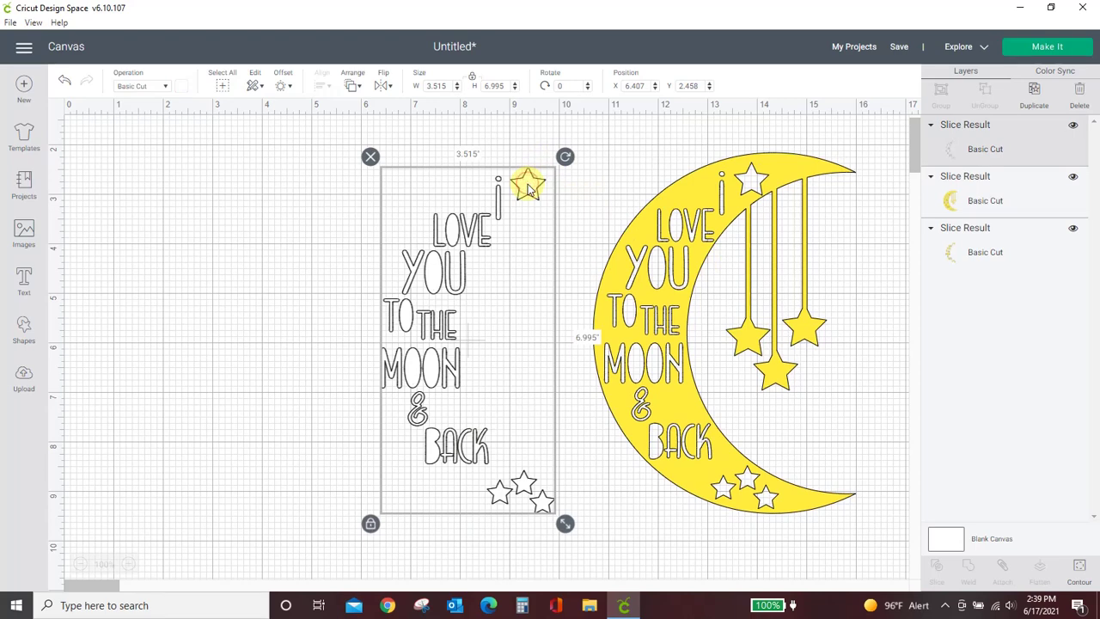
pyautogui.press('Delete')
pyautogui.click(521, 198)
pyautogui.press('Delete')
pyautogui.moveTo(656, 254); pyautogui.dragTo(497, 254)
# Add a square, enlarge it to 8.069 inches, and centre it over the moon.
pyautogui.click(23, 325)
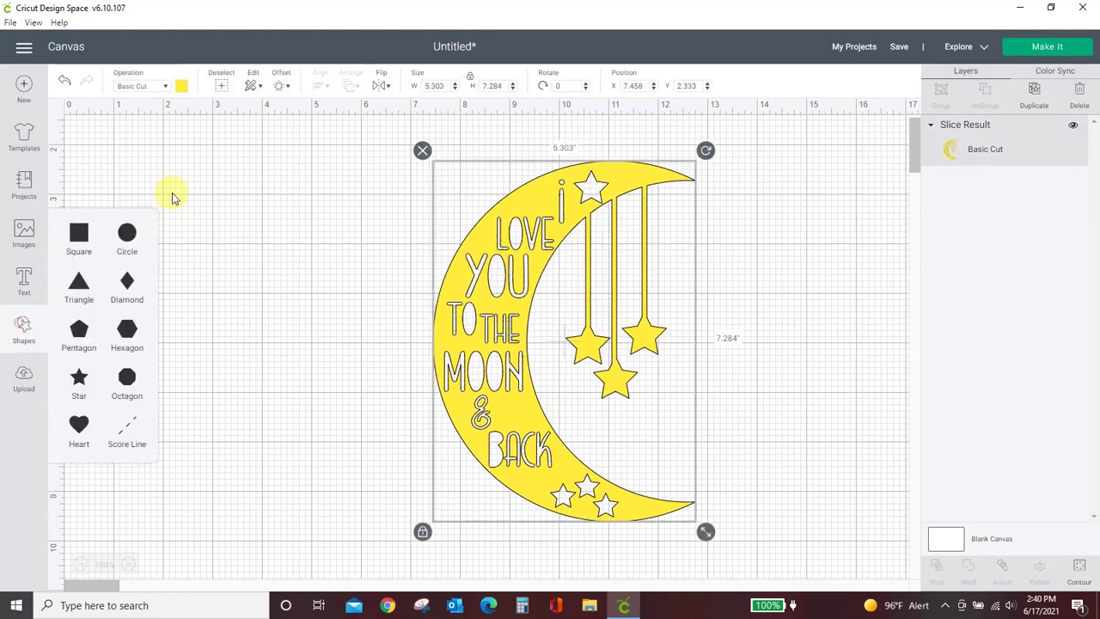
pyautogui.click(101, 230)
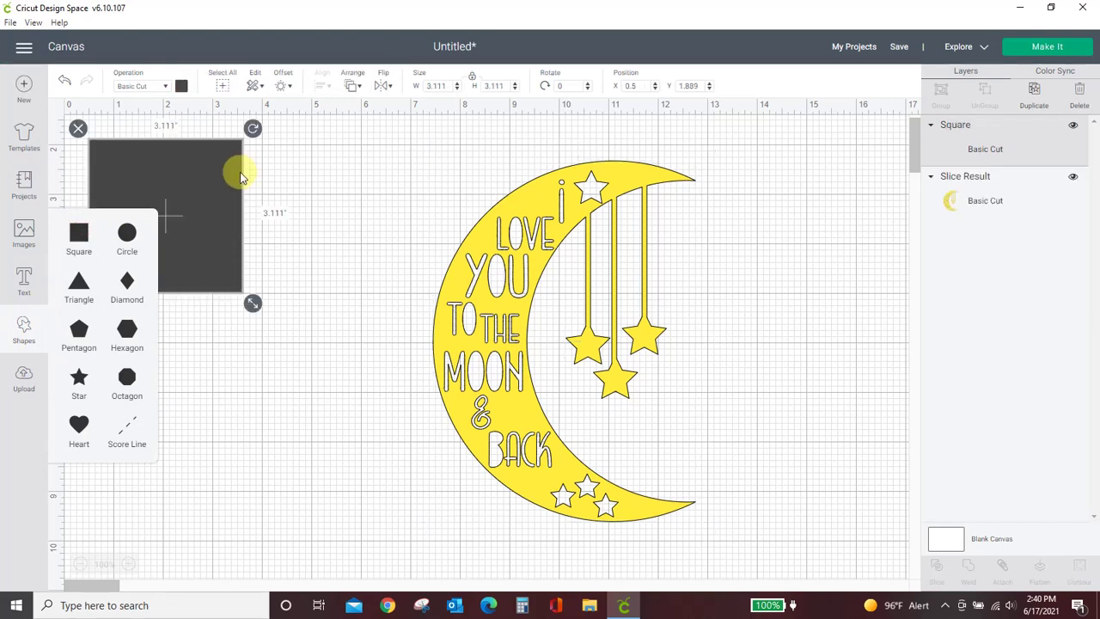
pyautogui.moveTo(268, 307); pyautogui.dragTo(381, 511)
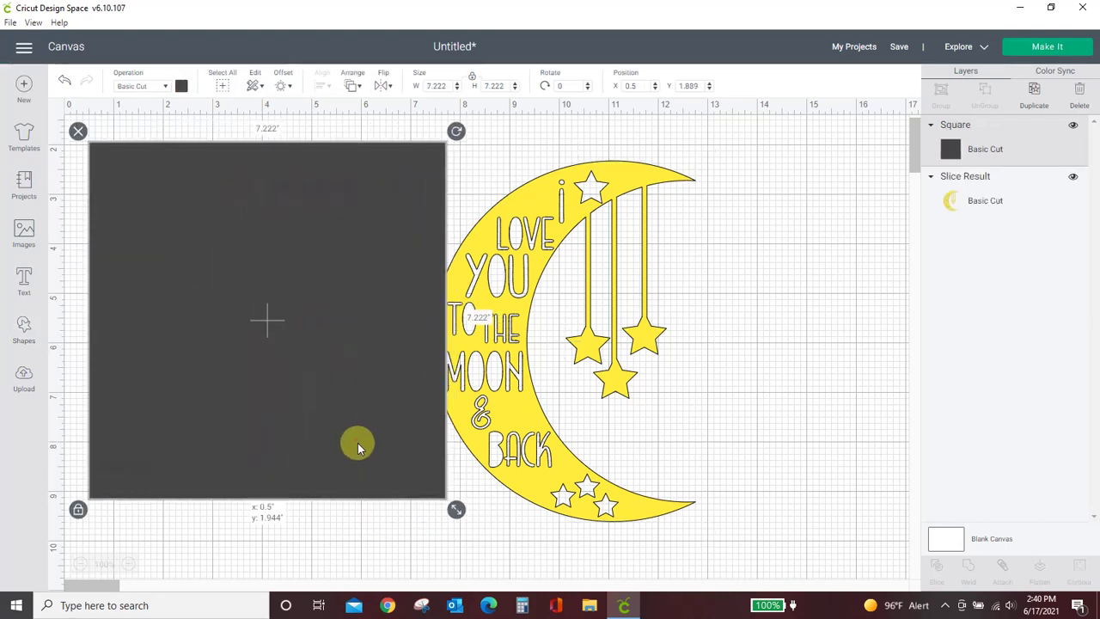
pyautogui.moveTo(355, 442); pyautogui.dragTo(655, 442)
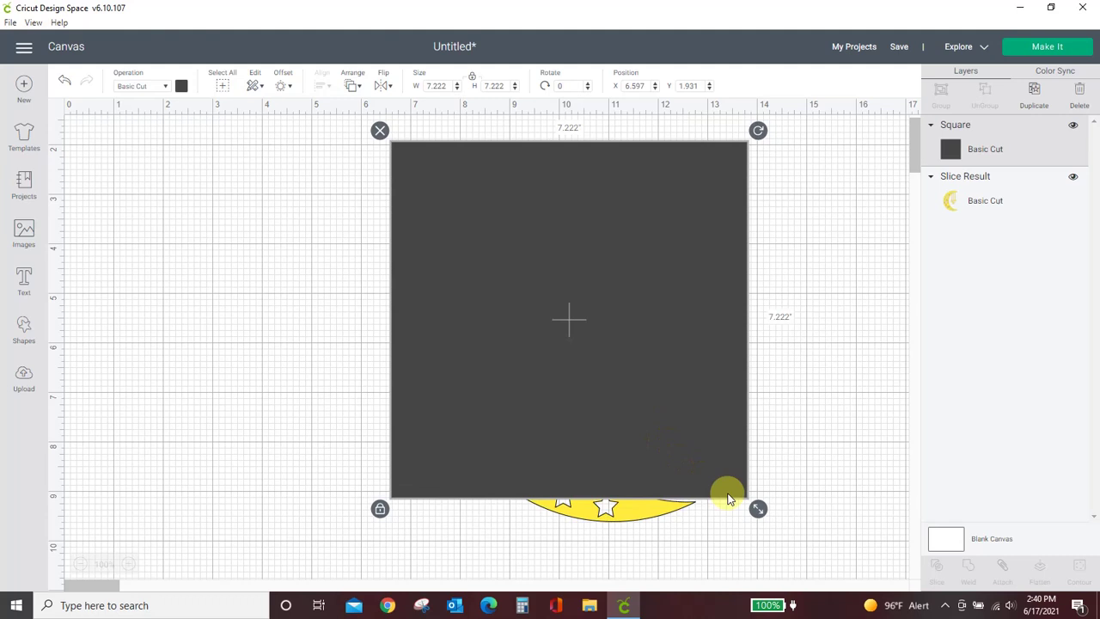
pyautogui.moveTo(756, 507); pyautogui.dragTo(800, 549)
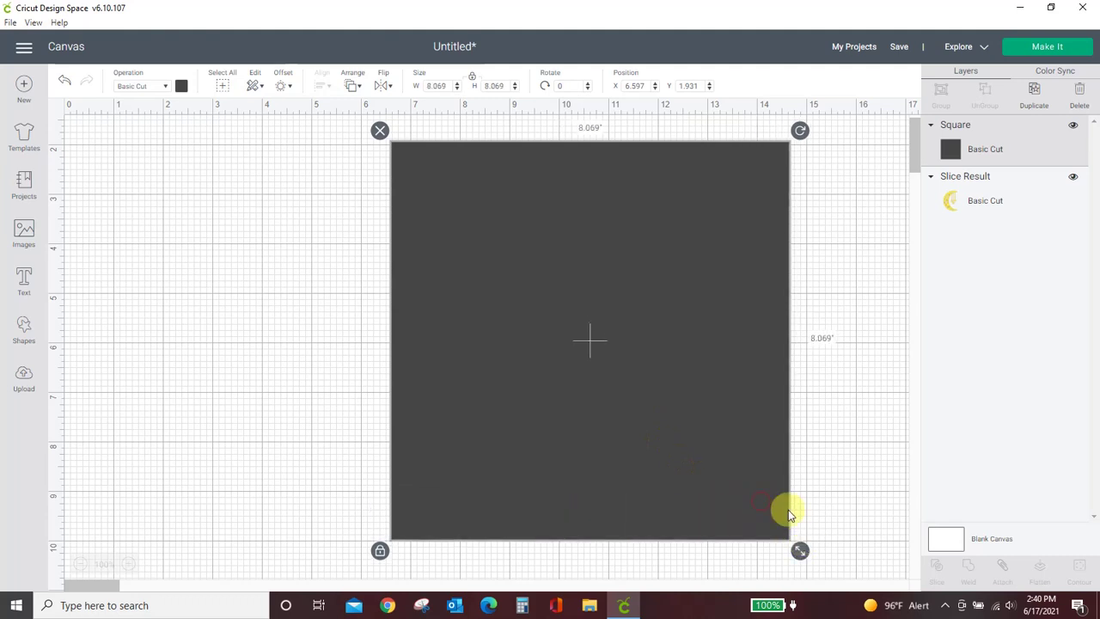
# Colour the square light blue and send it to the back behind the moon.
pyautogui.click(180, 86)
pyautogui.click(247, 170)
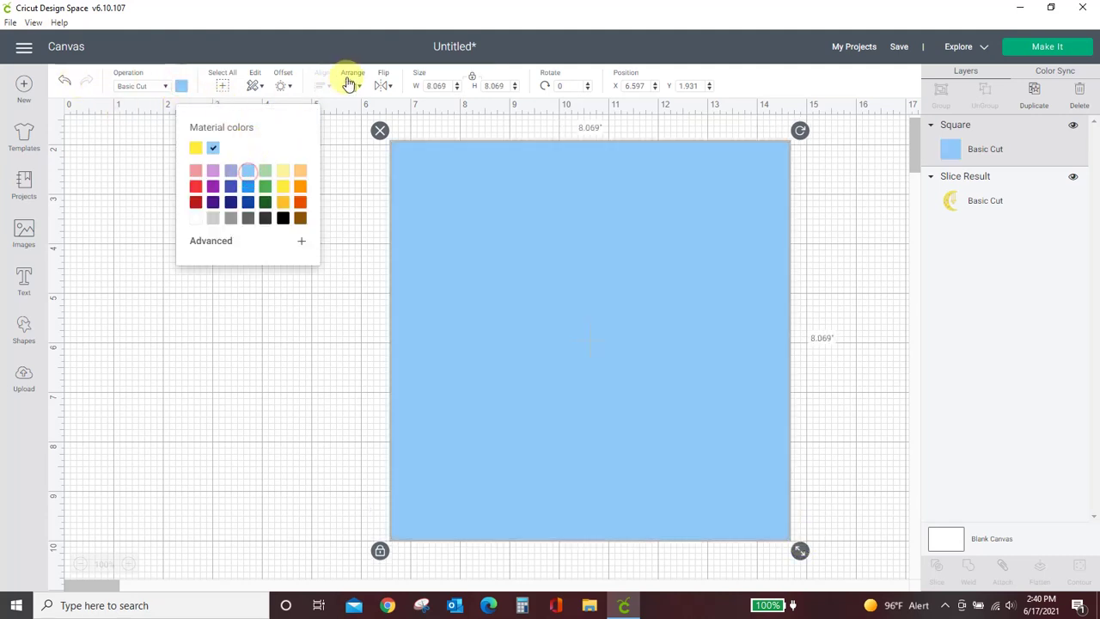
pyautogui.click(351, 85)
pyautogui.click(360, 105)
pyautogui.click(272, 205)
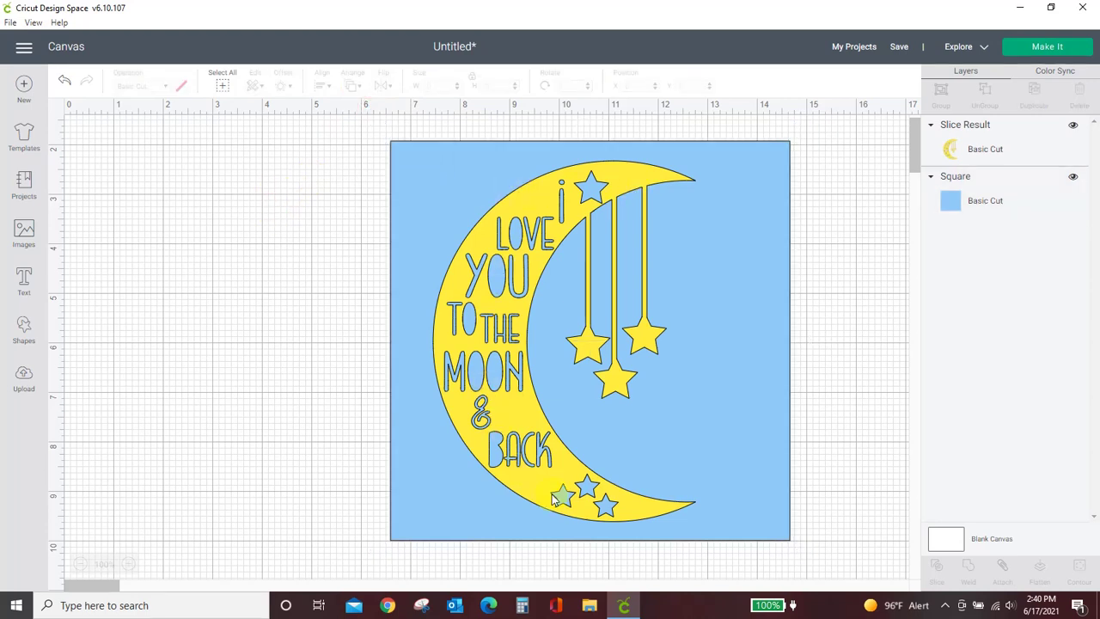
# Nudge the cut-out moon a little right to centre it on the blue square, then deselect.
pyautogui.moveTo(622, 162); pyautogui.dragTo(640, 164)
pyautogui.click(314, 246)
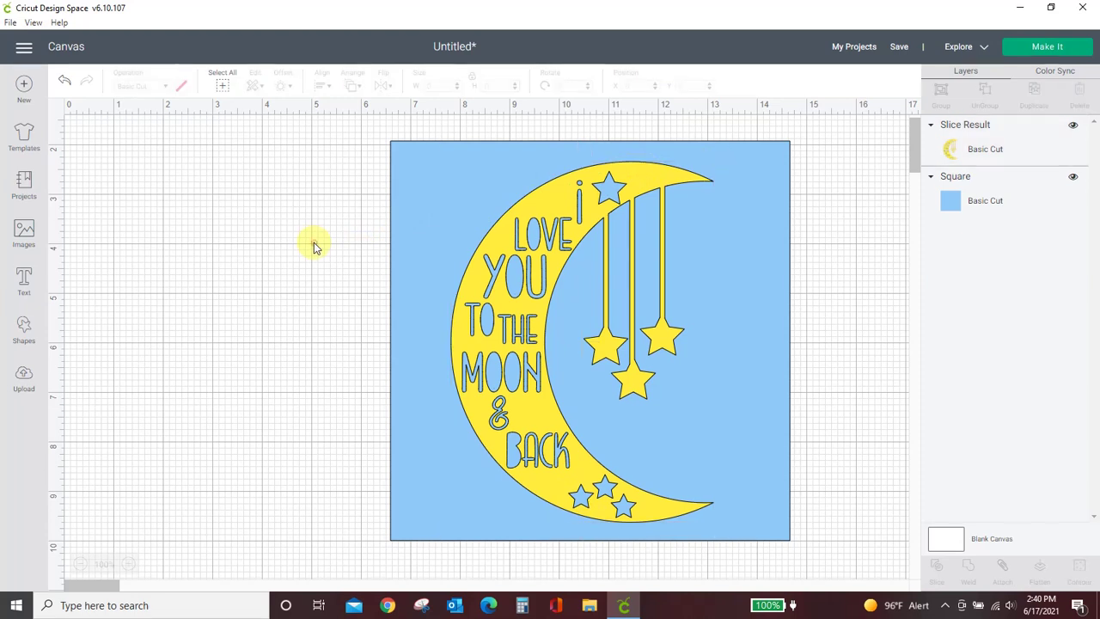
pyautogui.click(314, 246)
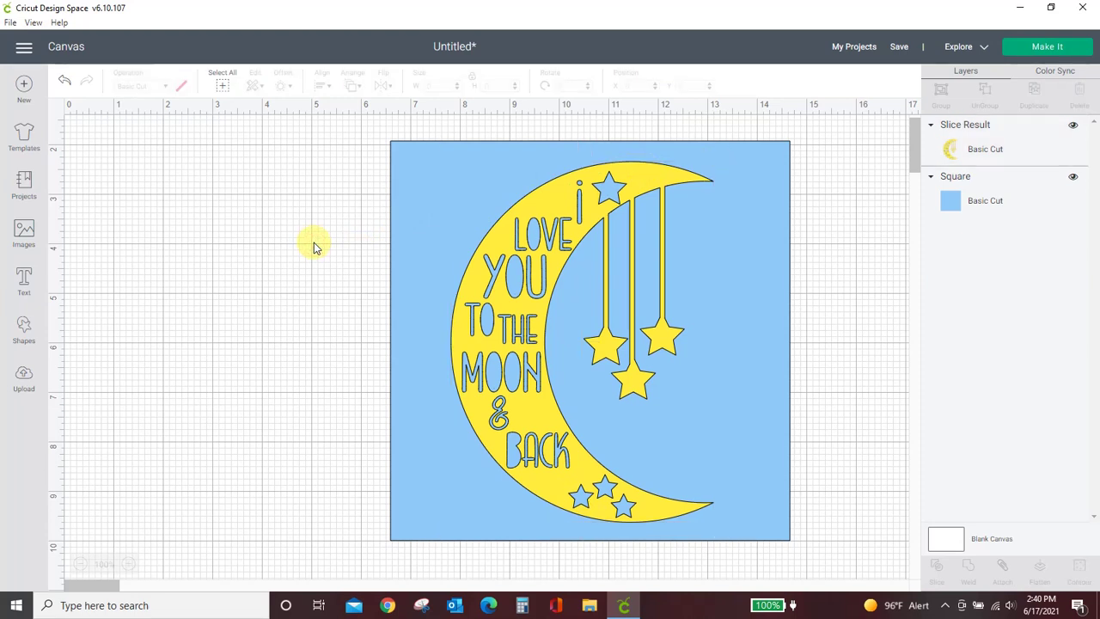